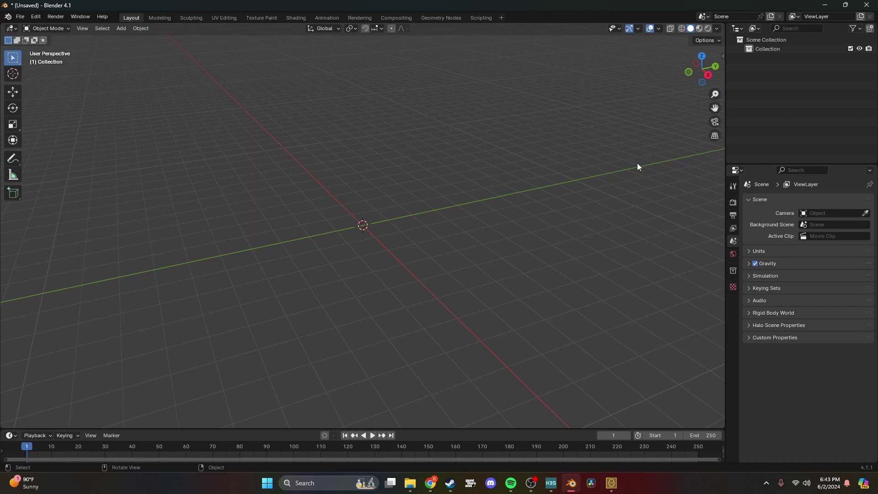
Step: Bring the Osoyoos toolkit window in front of Blender from the taskbar
click(611, 482)
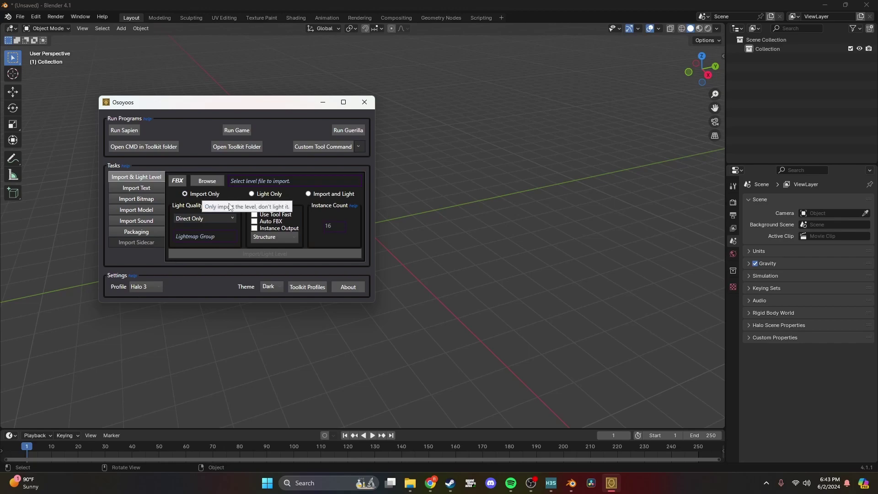
Step: Launch 'Open CMD in Toolkit folder' from the Osoyoos Run Programs section
click(160, 148)
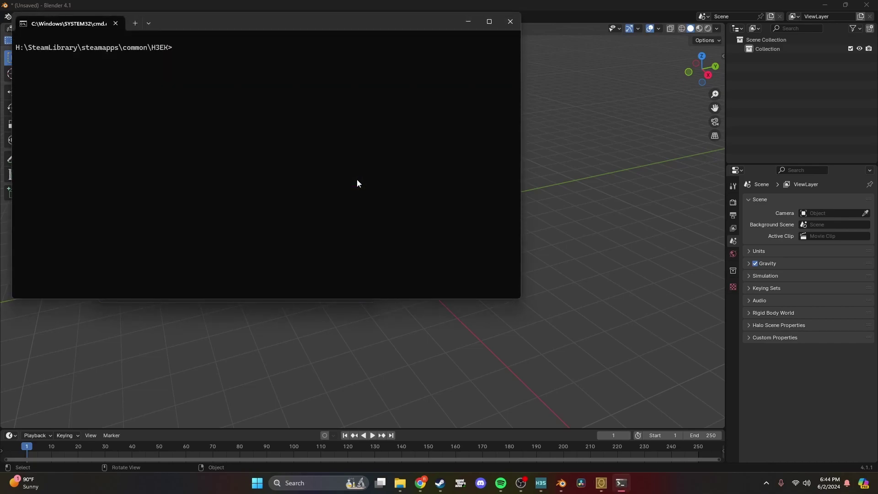
Step: Type 'tool extract-import-info' in the prompt and open the H3EK tags folder in File Explorer
text(tool extract-import-info)
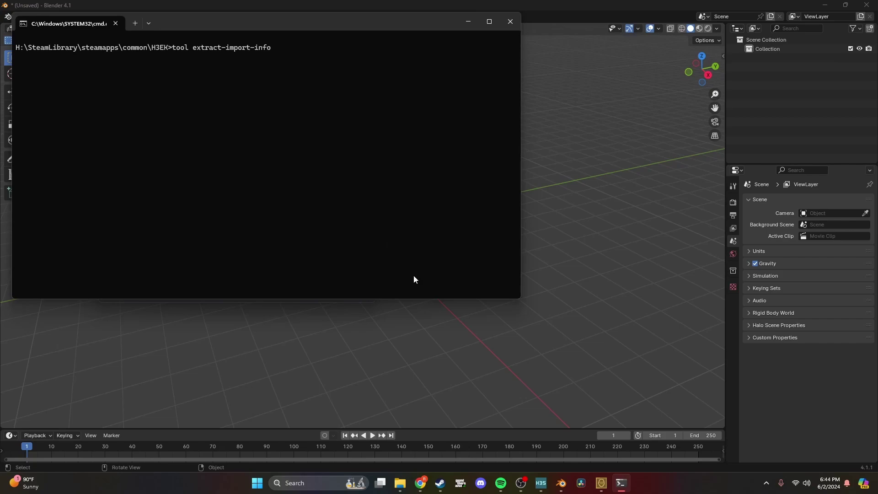
click(400, 482)
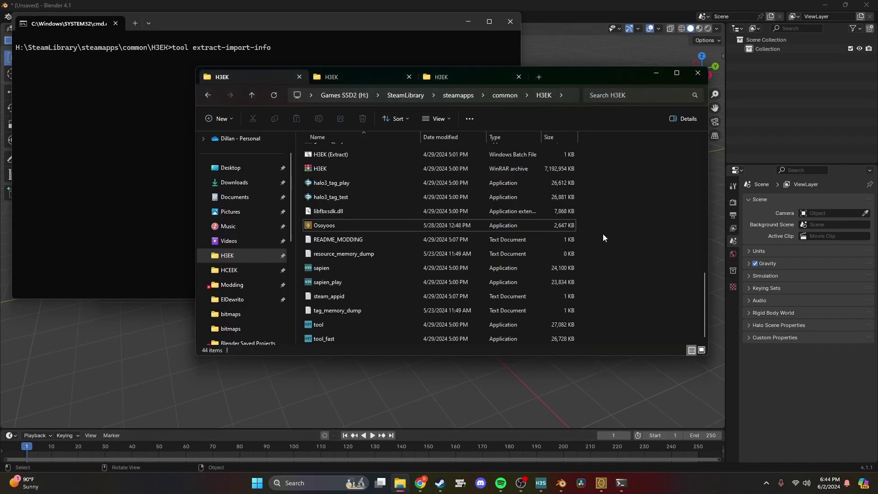
scroll(602, 234, up, 10)
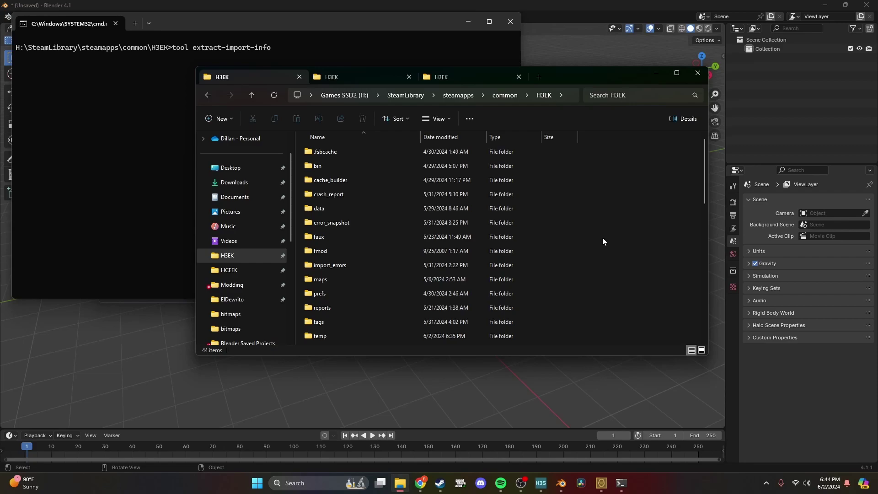
scroll(601, 236, down, 4)
scroll(601, 236, up, 3)
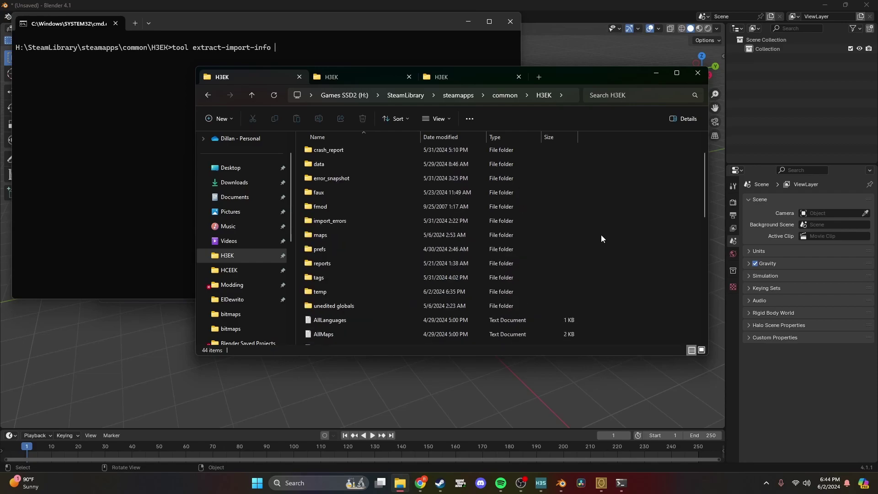
double_click(366, 280)
Step: Navigate into objects > vehicles > warthog
scroll(401, 229, down, 2)
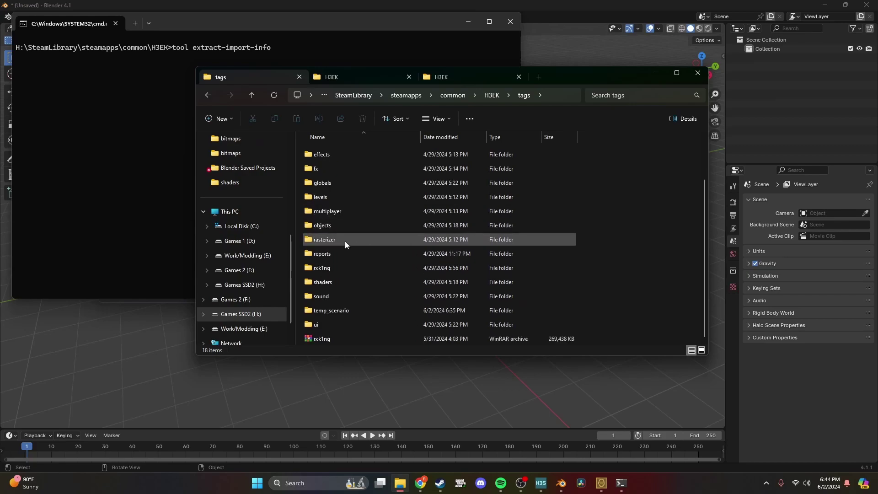
double_click(322, 225)
scroll(341, 226, down, 3)
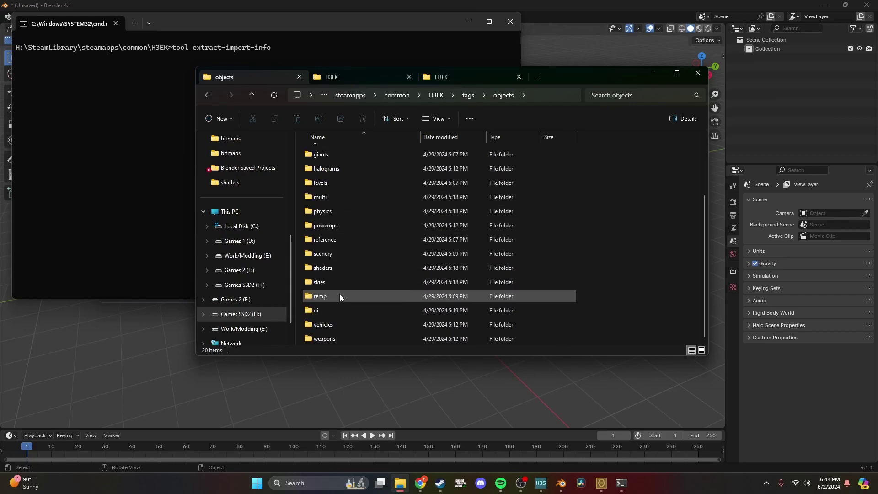
double_click(334, 324)
scroll(361, 268, down, 4)
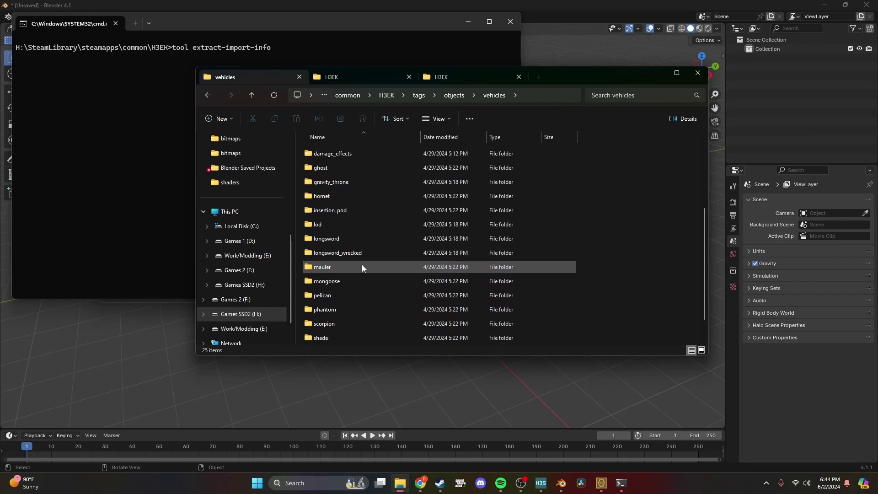
double_click(336, 325)
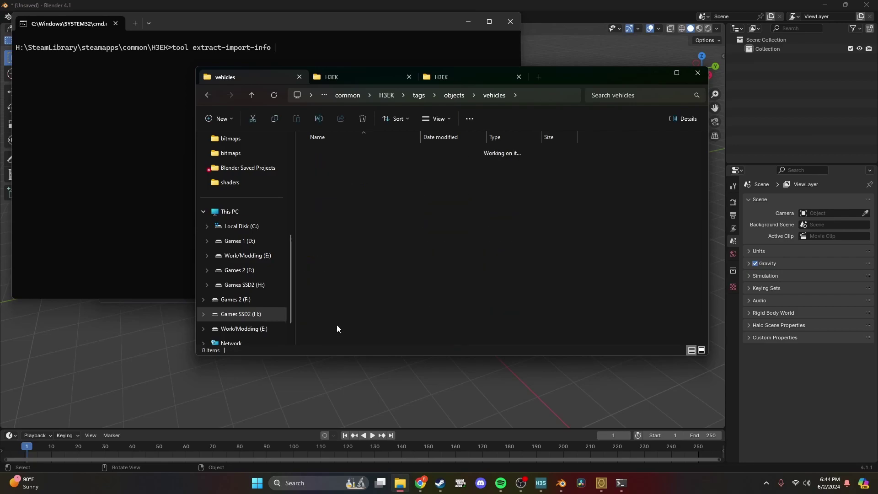
scroll(531, 253, down, 3)
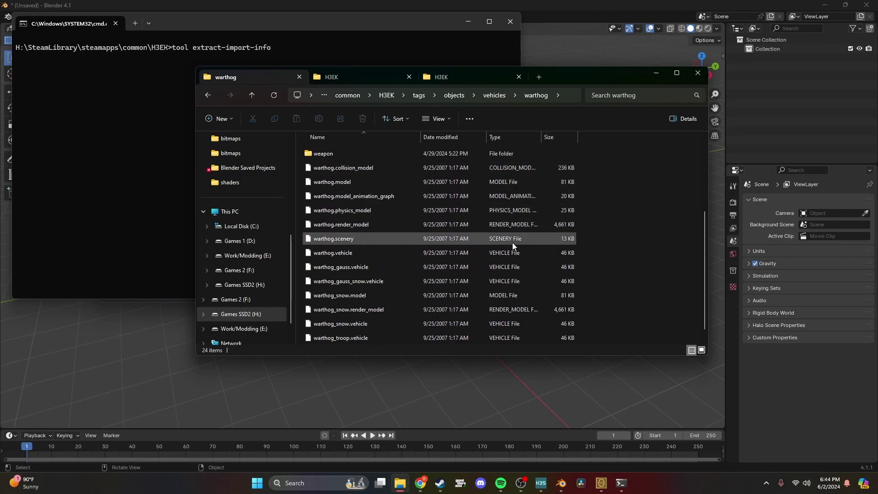
Step: Copy the tags\objects\vehicles\warthog path from the Explorer address bar
click(564, 95)
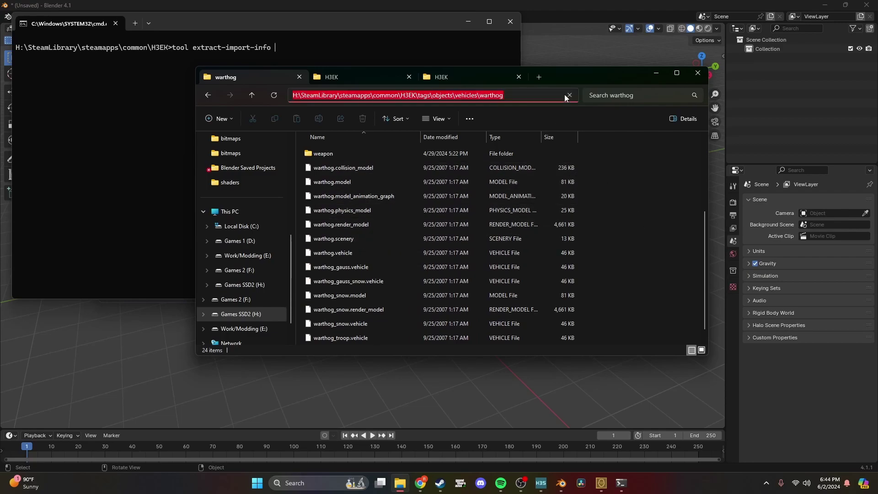
click(416, 95)
drag(416, 95, 512, 97)
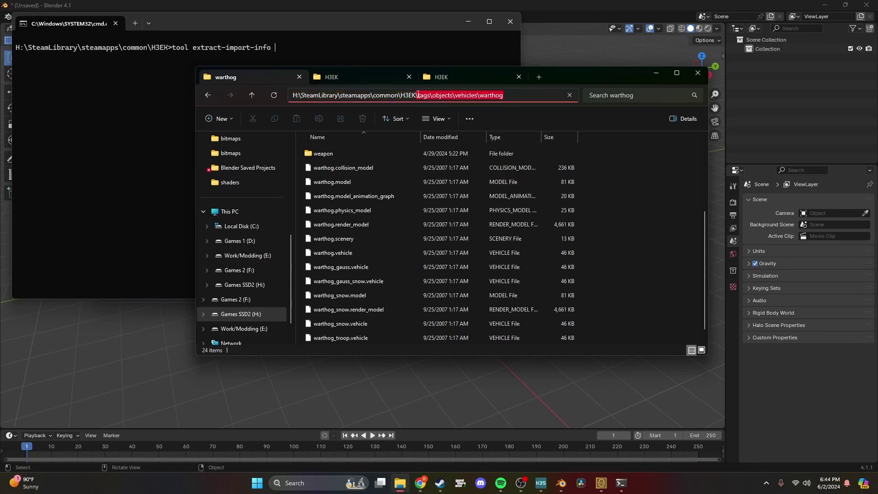
drag(419, 95, 523, 98)
key(ctrl+c)
Step: Run the command on tags\objects\vehicles\warthog\warthog.render_model
click(309, 51)
key(ctrl+v)
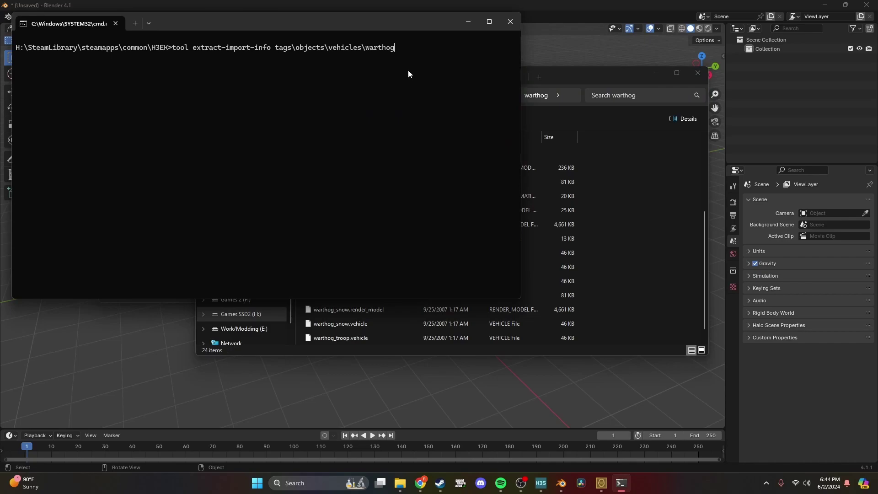
text(\warthod)
key(BackSpace)
text(g.render_model)
key(Return)
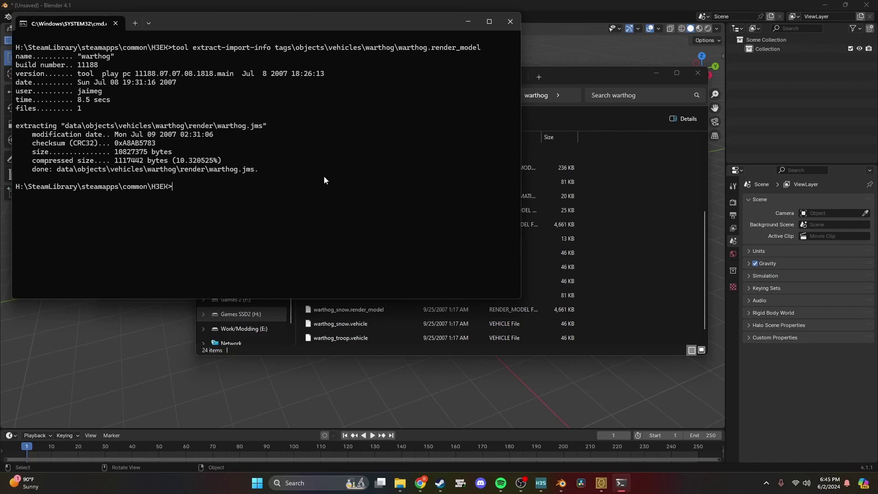
Step: Close the finished command prompt and move File Explorer lower and left beside Blender
click(510, 22)
click(451, 13)
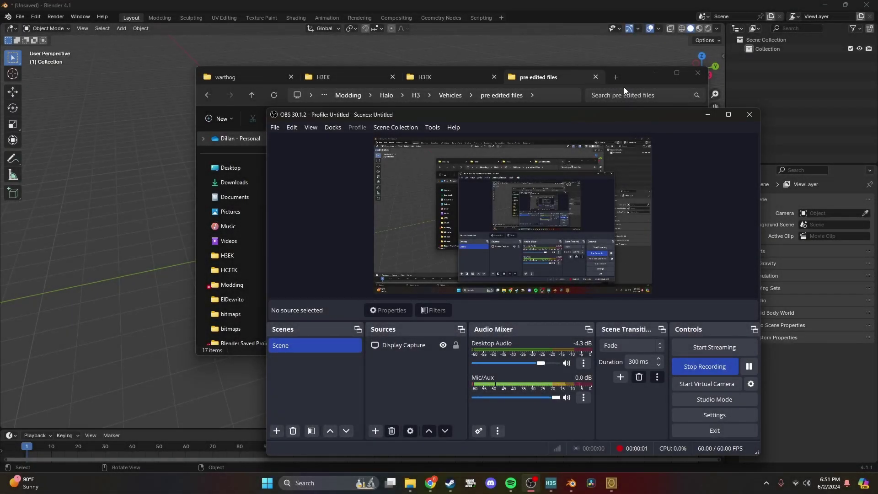
click(708, 114)
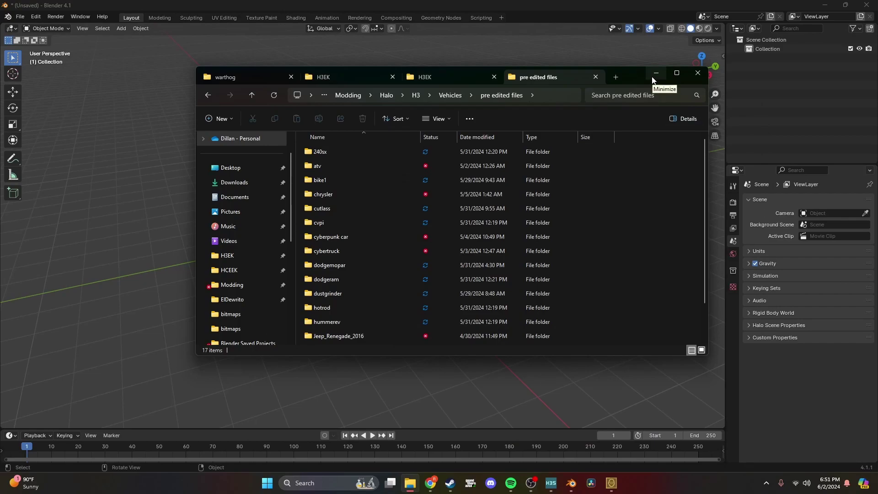
drag(624, 75, 556, 99)
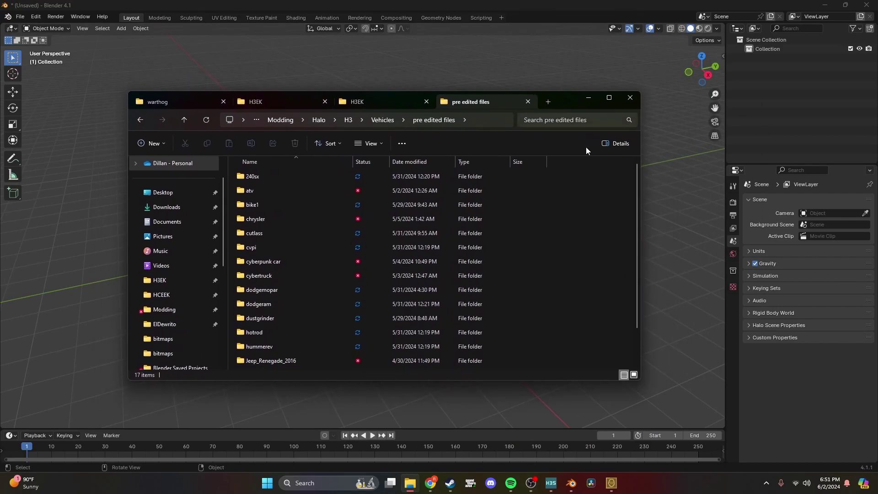
Step: Open the cvpi folder inside 'pre edited files'
scroll(577, 237, down, 3)
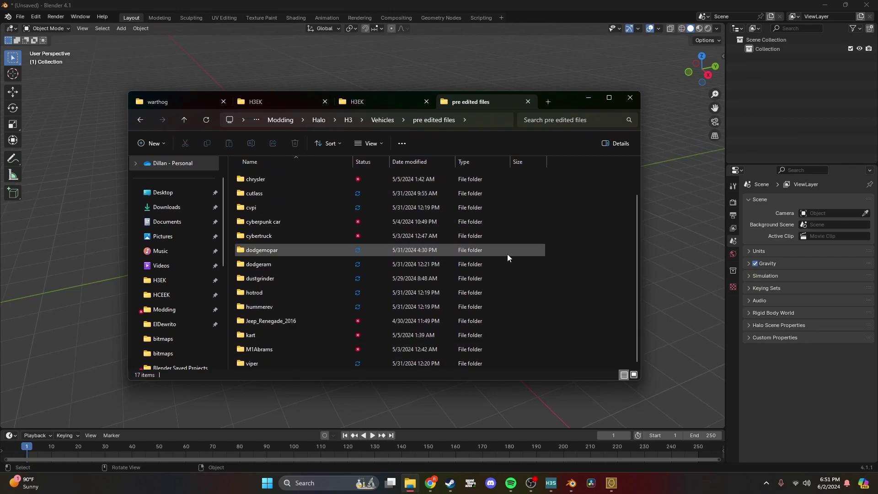
scroll(299, 322, up, 1)
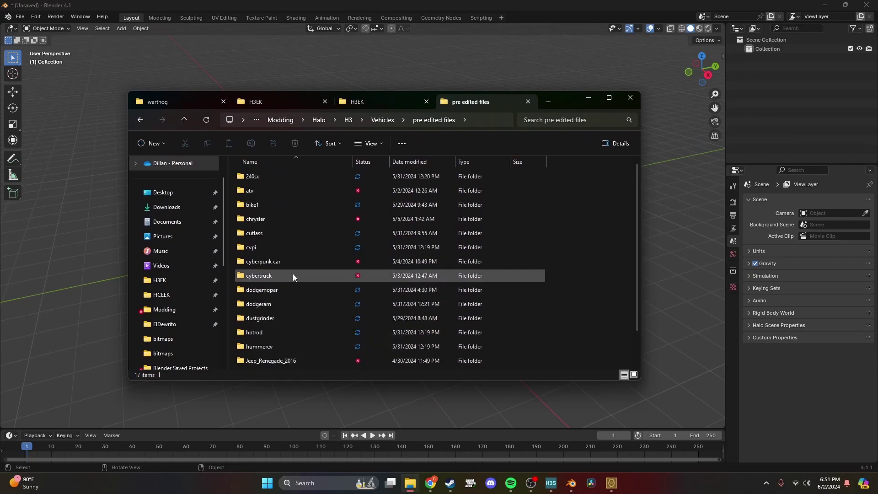
scroll(292, 273, down, 1)
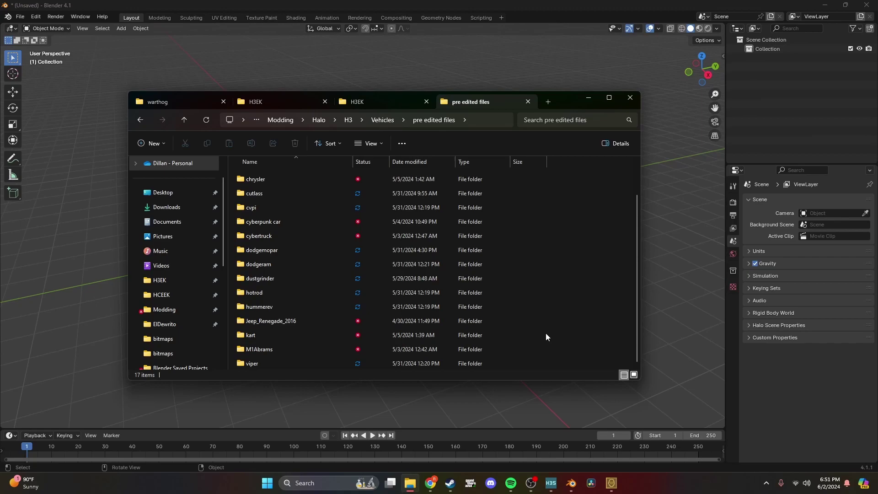
scroll(548, 336, up, 2)
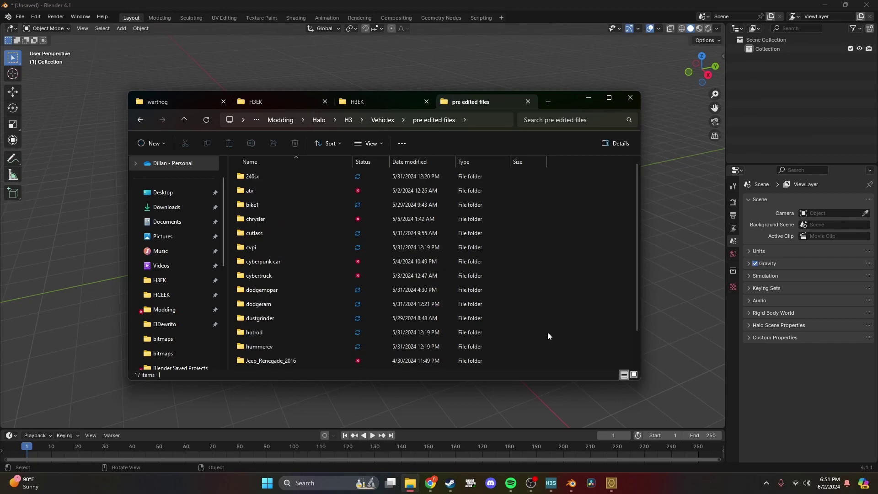
double_click(269, 246)
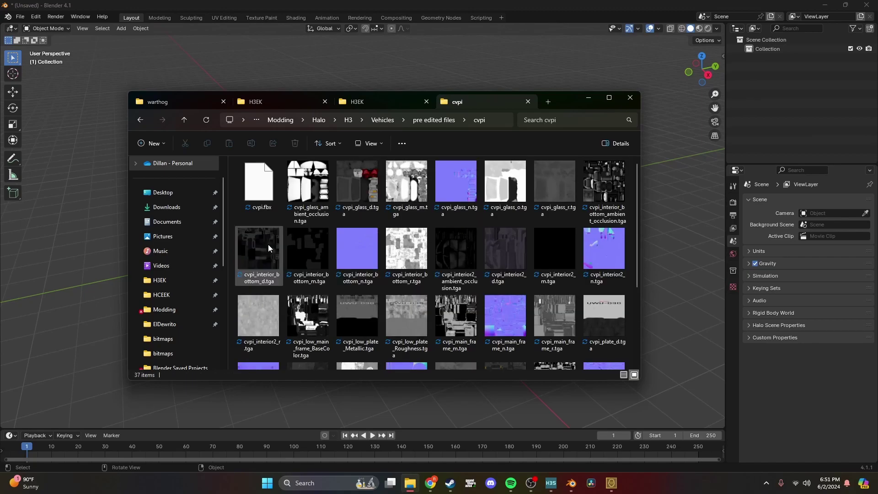
Step: Start an FBX (.fbx) import from Blender's File > Import menu
click(18, 18)
click(18, 19)
mouse_move(38, 158)
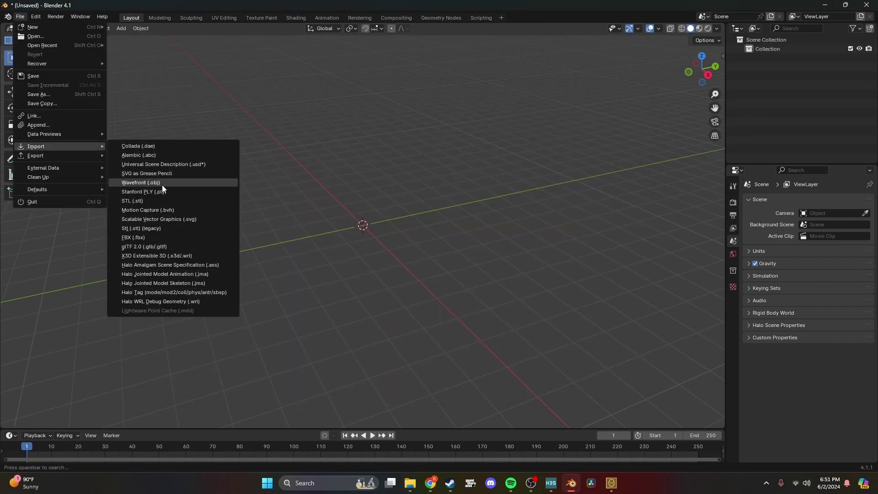
click(158, 237)
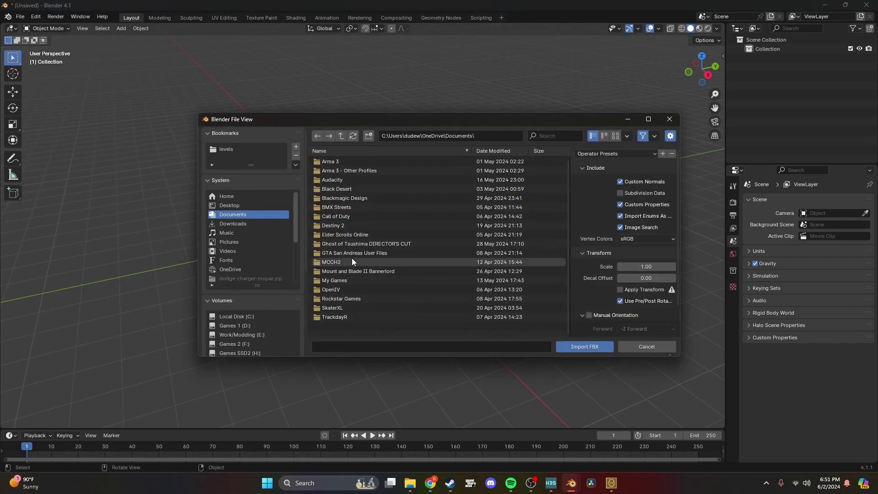
Step: Import cvpi.fbx from pre edited files\cvpi and scale it by 2
scroll(253, 311, down, 3)
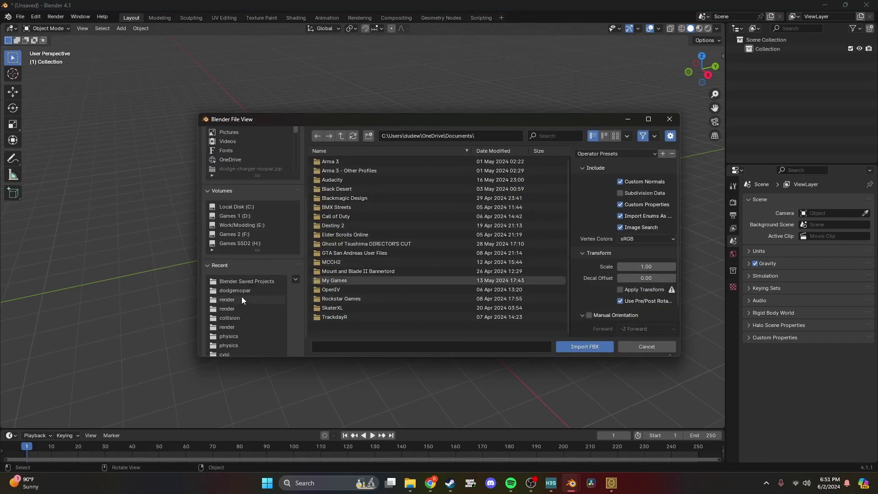
click(246, 282)
click(341, 136)
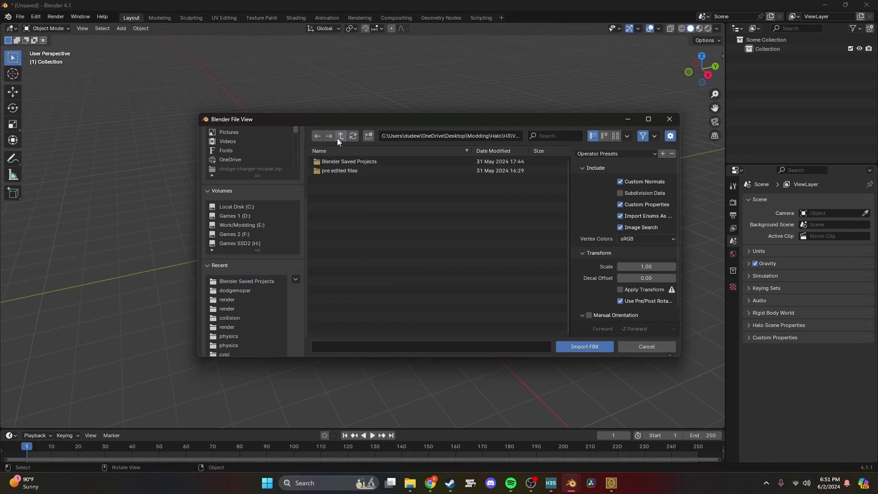
click(339, 170)
click(336, 206)
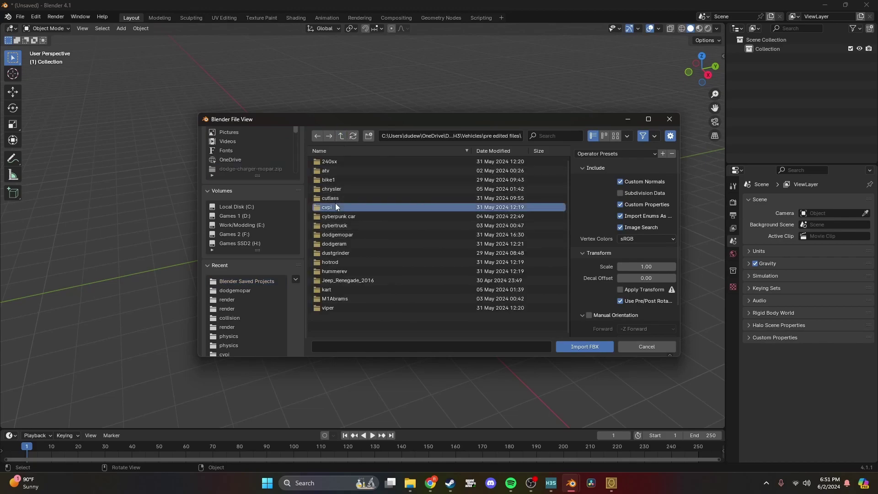
click(336, 164)
double_click(336, 164)
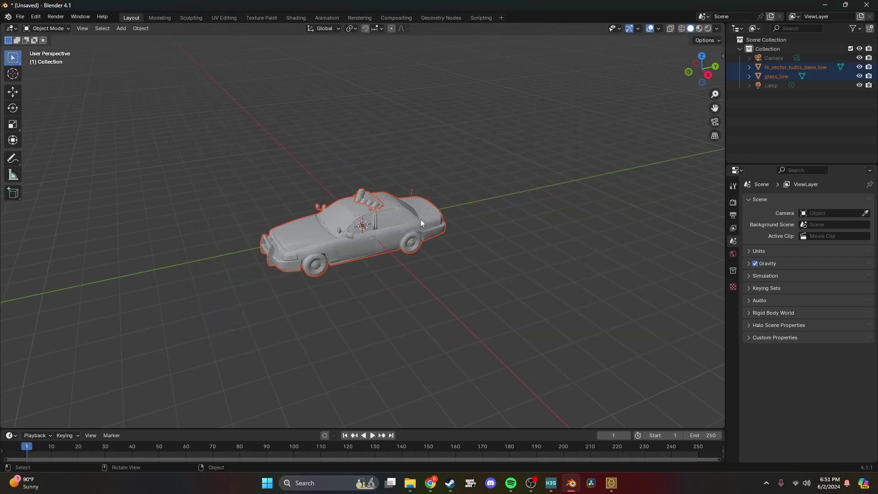
text(s2)
key(Return)
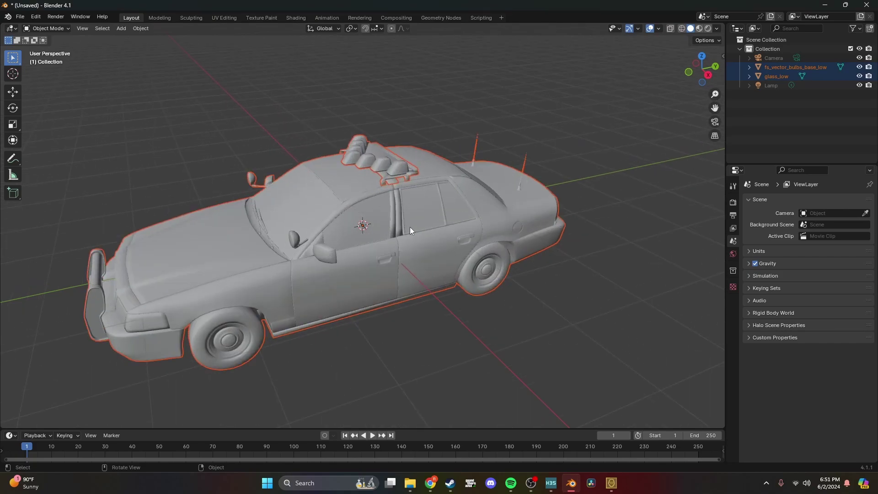